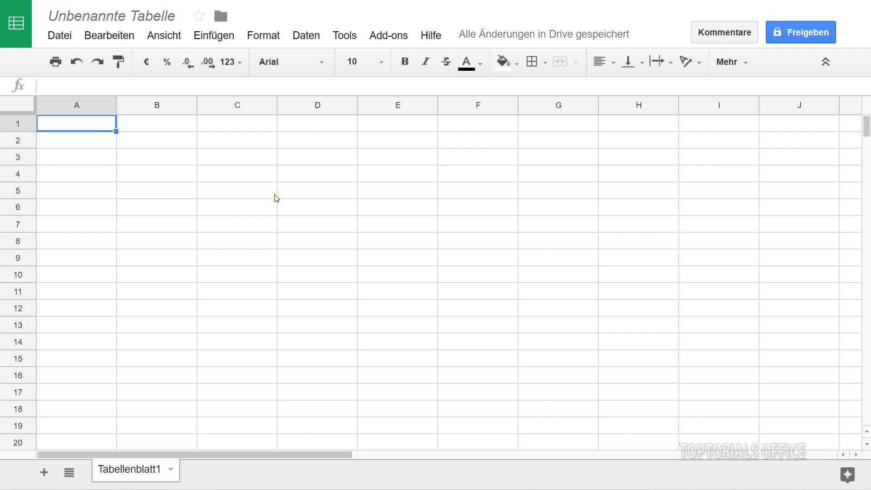
- Open the Skripteditor and paste a zeitStempelPerTriggerSetzen function below myFunction in Code.gs
click(345, 41)
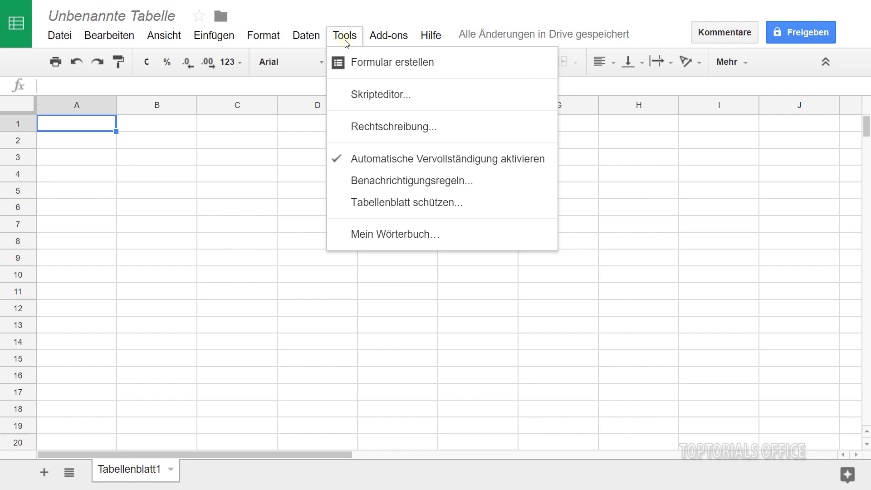
click(373, 96)
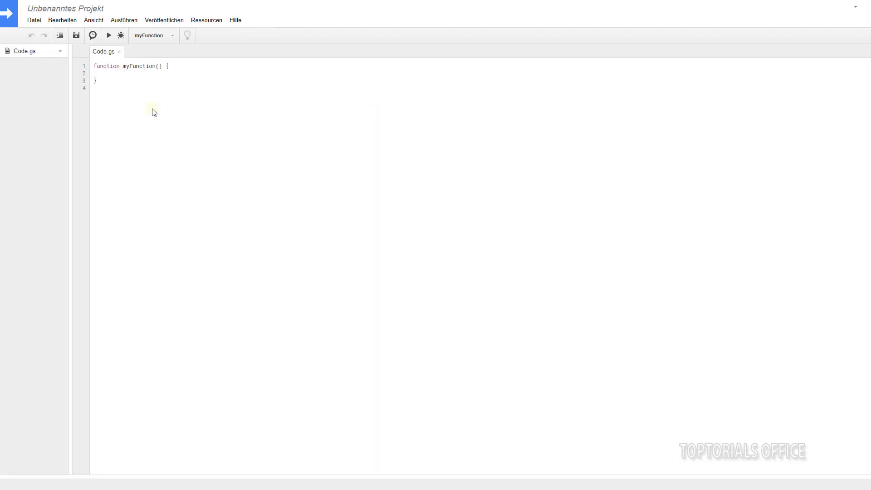
click(110, 80)
key(Return)
key(Return)
text(function zeitStempelPerTriggerSetzen(){  // Auf das aktive Tabellenbatt zugreifen und der Variablen tabellenblatt zuweisen var tabellenblatt=SpreadsheetApp.getActiveSheet();   // Aktuelles Datum als neues Objekt mit new erzeugen  var aktuellerZeitpunkt=new Date();   // Das Format für die Ausgabe festlegen. Hier könnt Ihr Eure Änderungen vornehmen  var zeitStempelFormat="dd.mm.yyyy hh:mm:ss";   // In die letzte Zeile in Spalte A den Zeitstempel setzen  tabellenblatt.getRange(tabellenblatt.getLastRow()+1,1).setValue(aktuellerZeitpunkt).setNumberFormat(zeitStempelFormat);  })
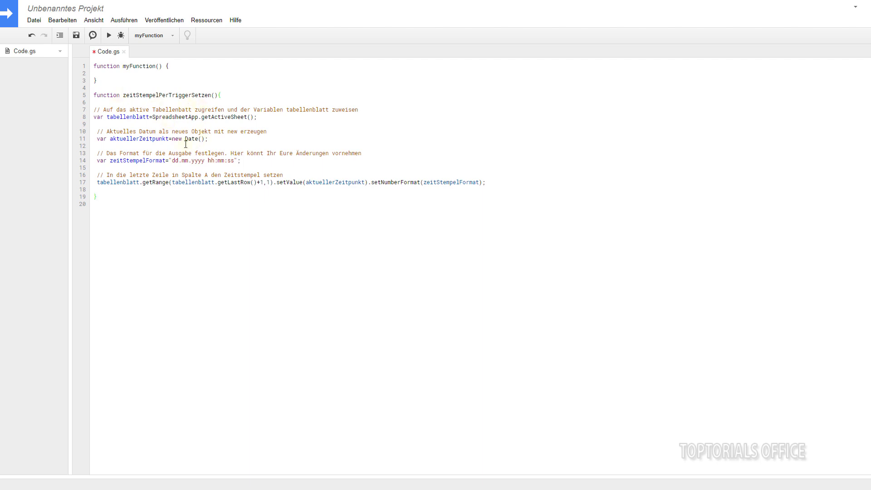
drag(94, 117, 253, 117)
click(255, 116)
drag(108, 117, 154, 117)
click(154, 117)
drag(99, 139, 206, 139)
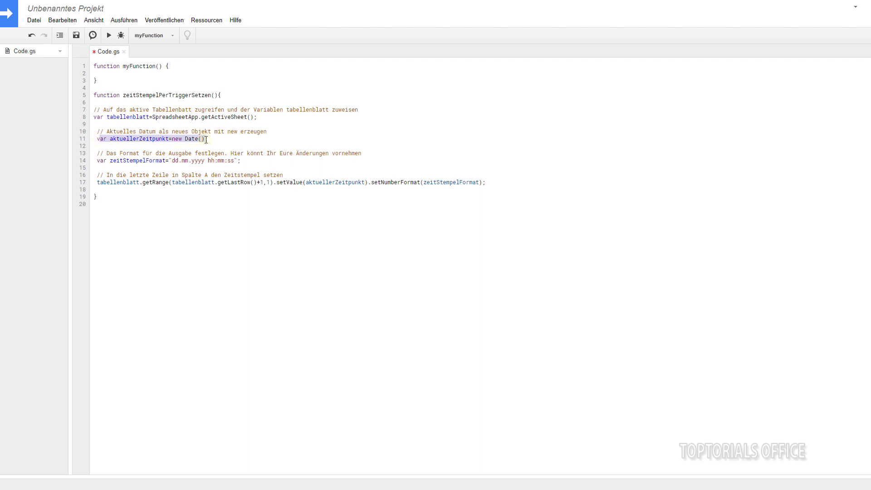
click(206, 140)
text(;)
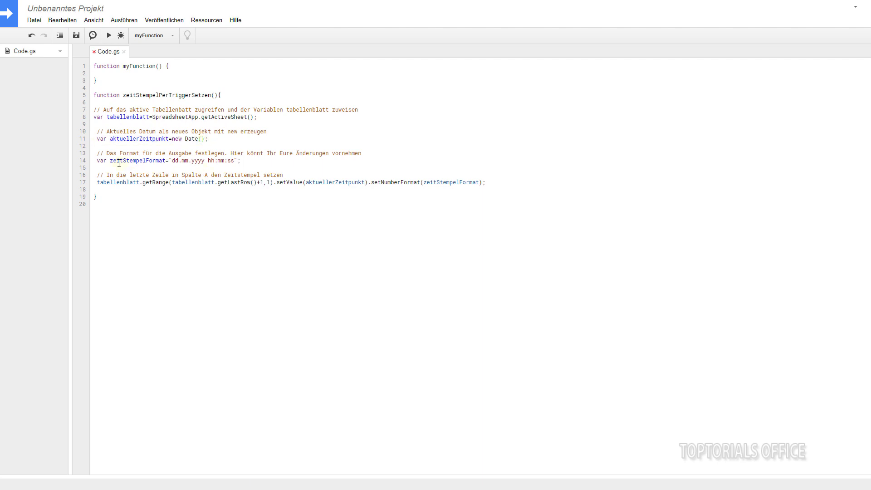
drag(99, 161, 240, 162)
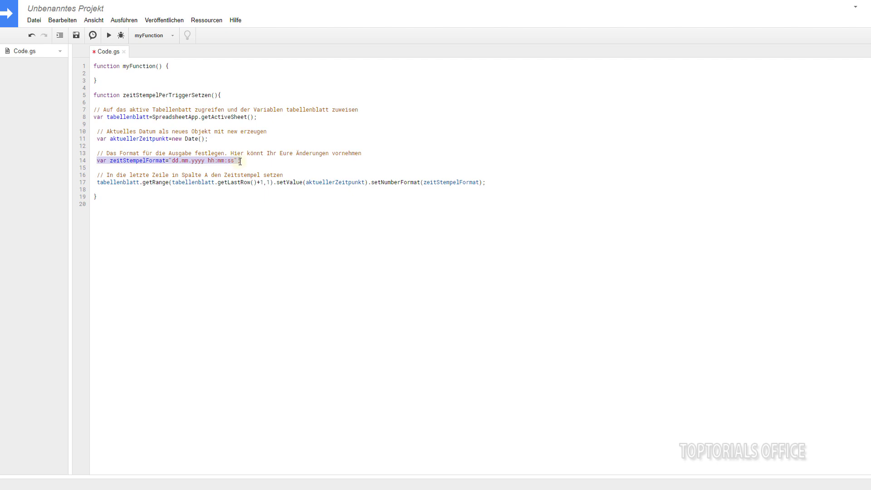
click(199, 161)
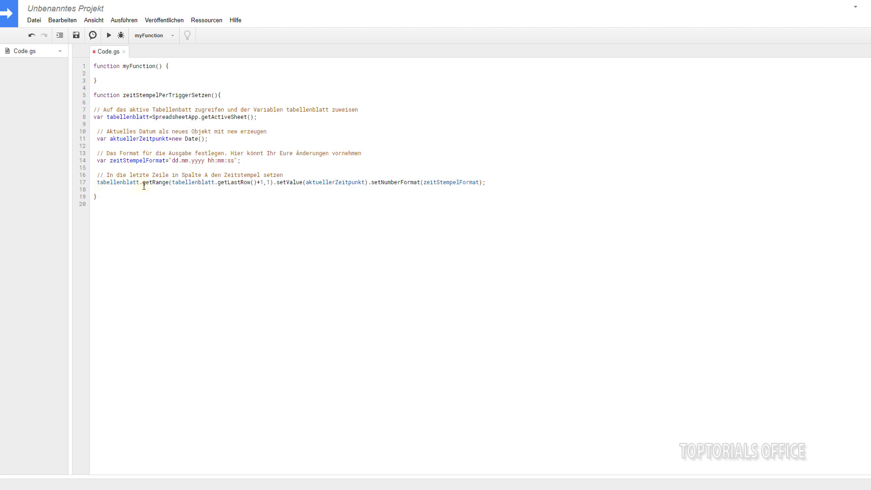
drag(148, 184, 261, 183)
click(284, 183)
drag(273, 182, 373, 183)
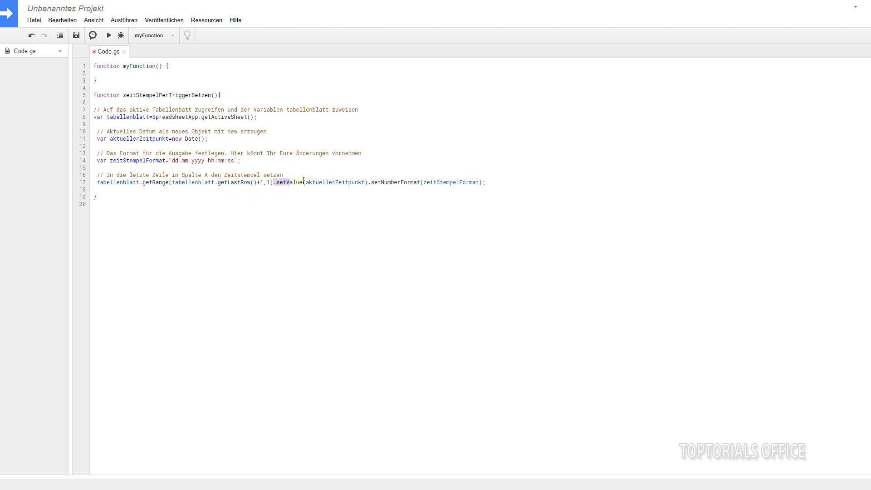
click(368, 182)
- Save the Code.gs project and view the current project's triggers, currently none
click(60, 21)
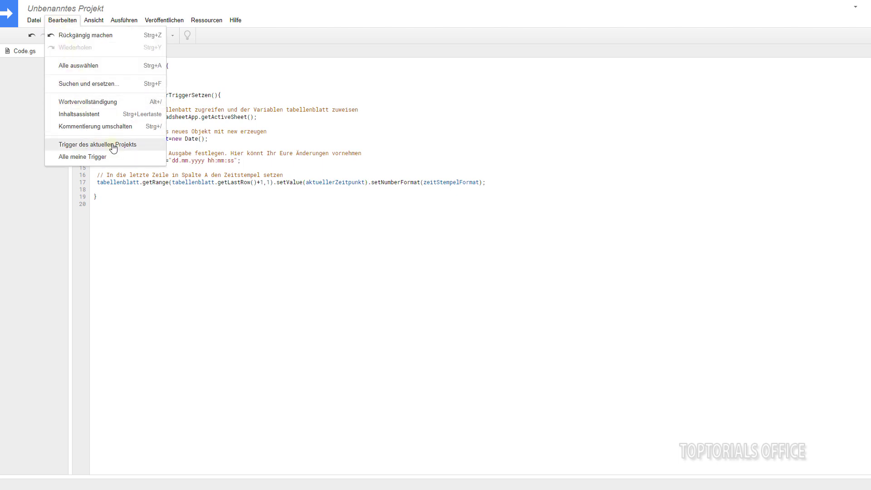
click(292, 53)
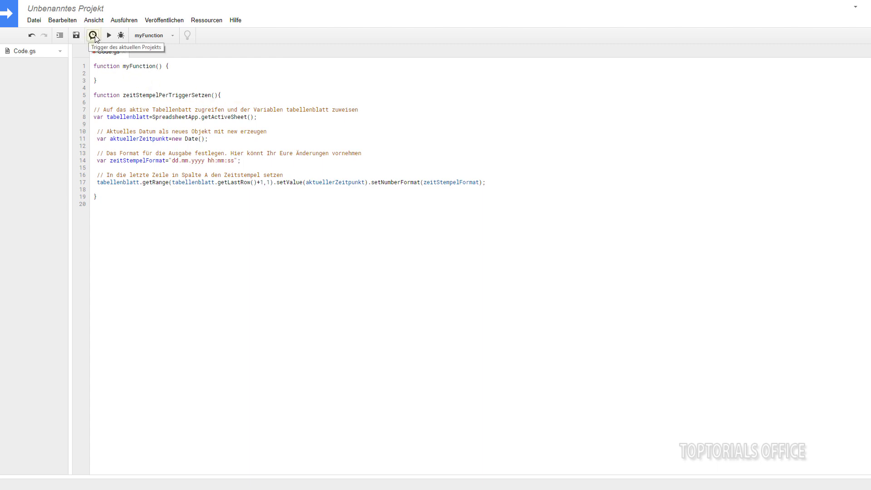
click(93, 35)
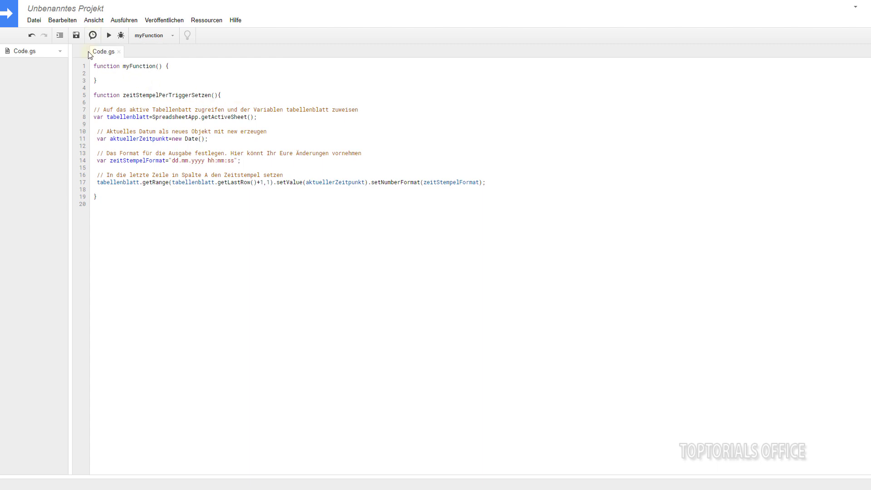
click(92, 36)
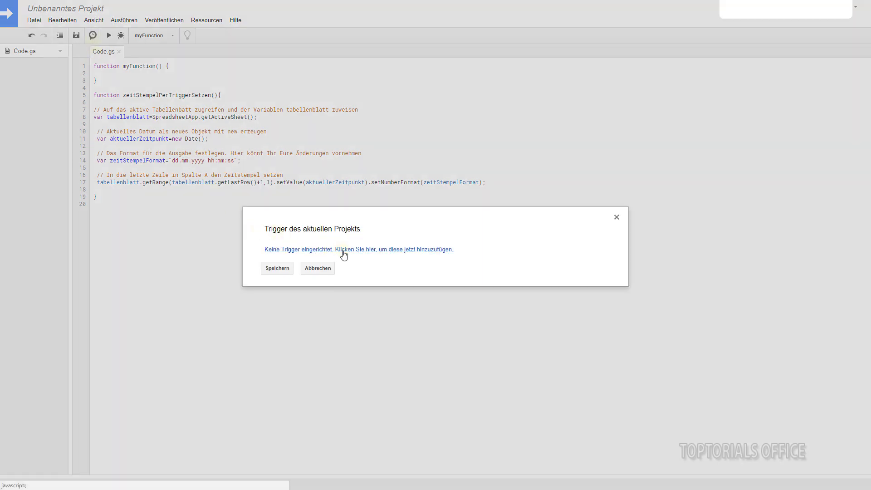
- Create a trigger running zeitStempelPerTriggerSetzen from source Aus Tabelle with the On open event
click(390, 250)
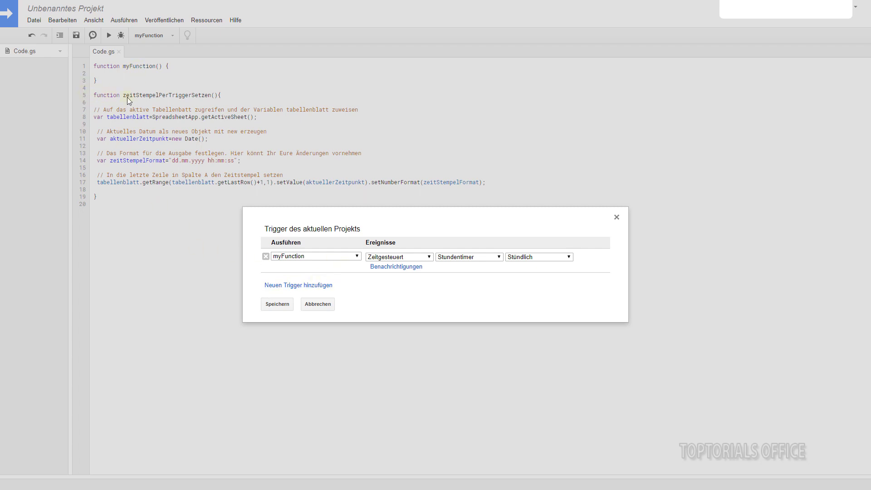
click(356, 257)
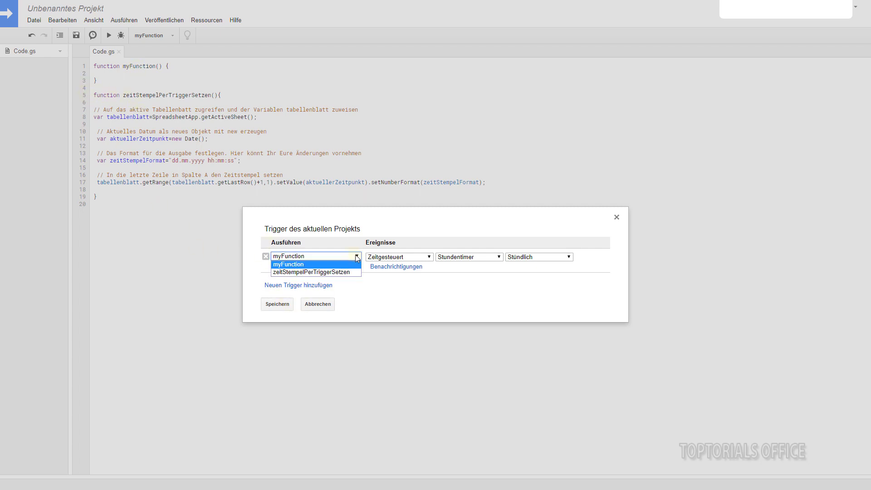
click(322, 272)
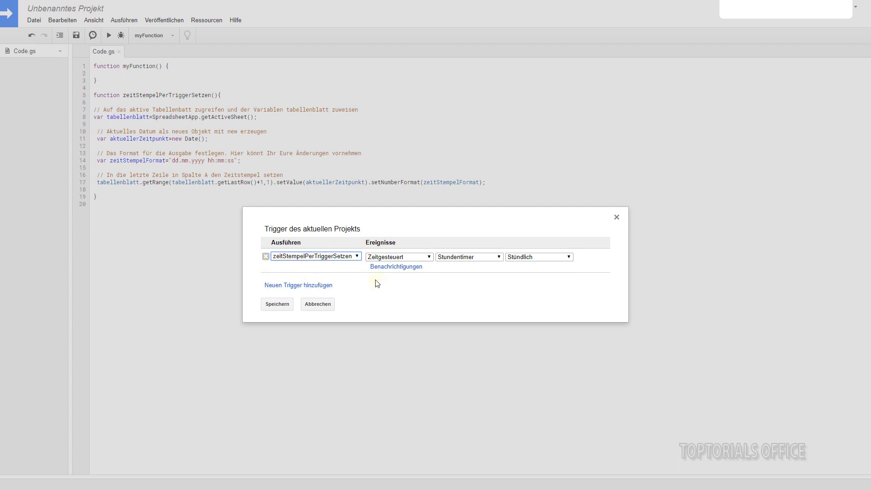
click(429, 257)
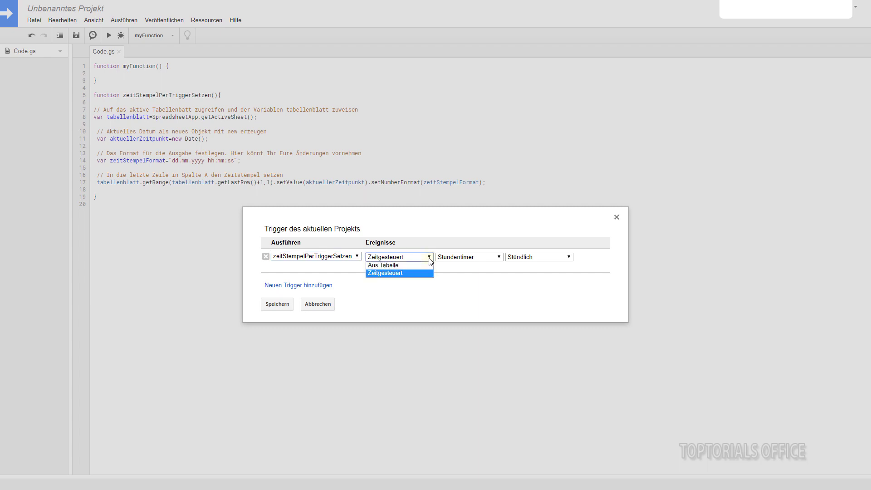
click(401, 265)
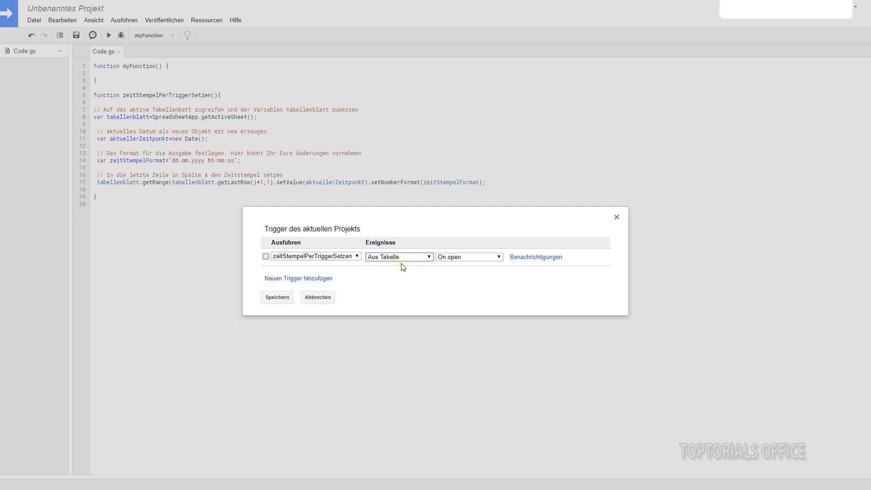
click(464, 257)
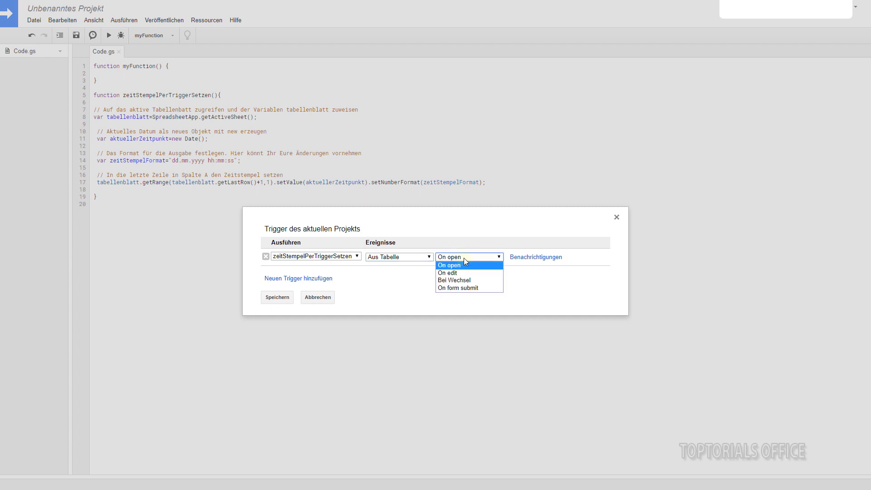
click(453, 225)
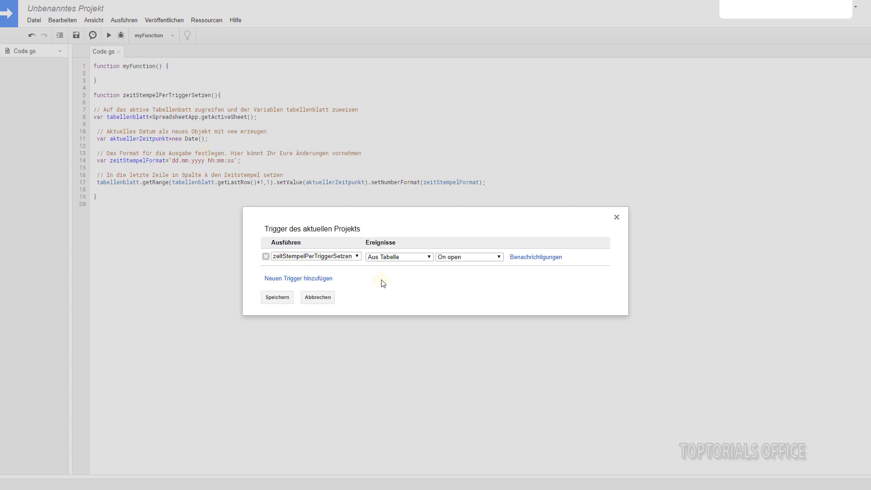
- Change the trigger to Zeitgesteuert, Minutentimer, minütlich, and save it
click(420, 257)
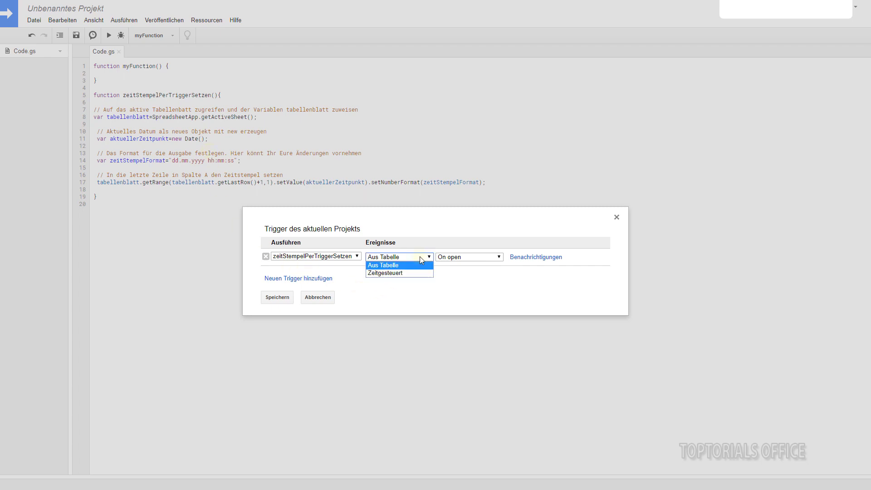
click(385, 273)
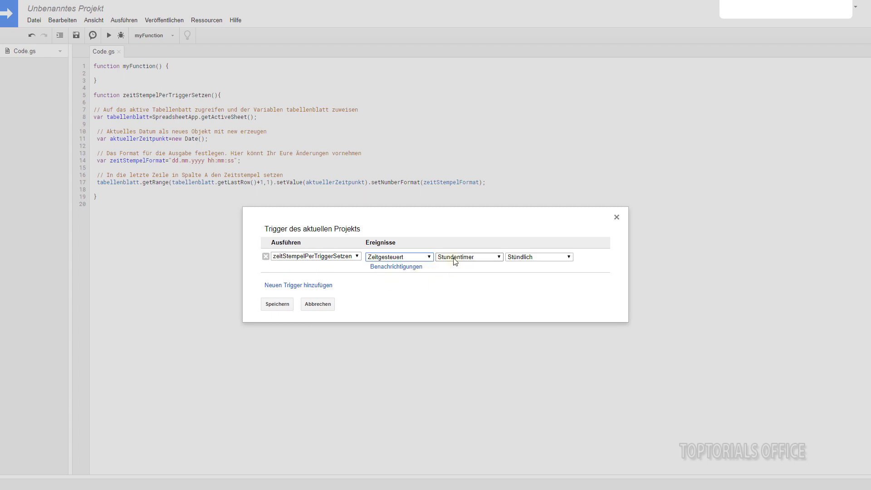
click(498, 258)
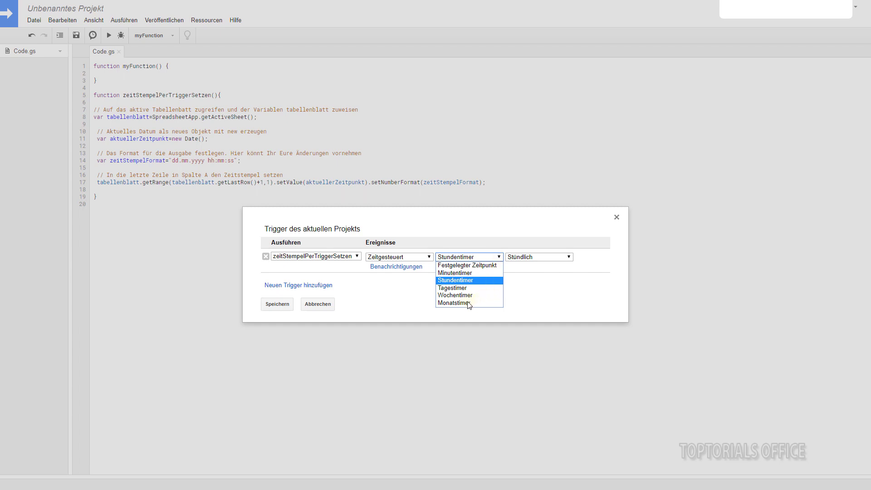
click(456, 273)
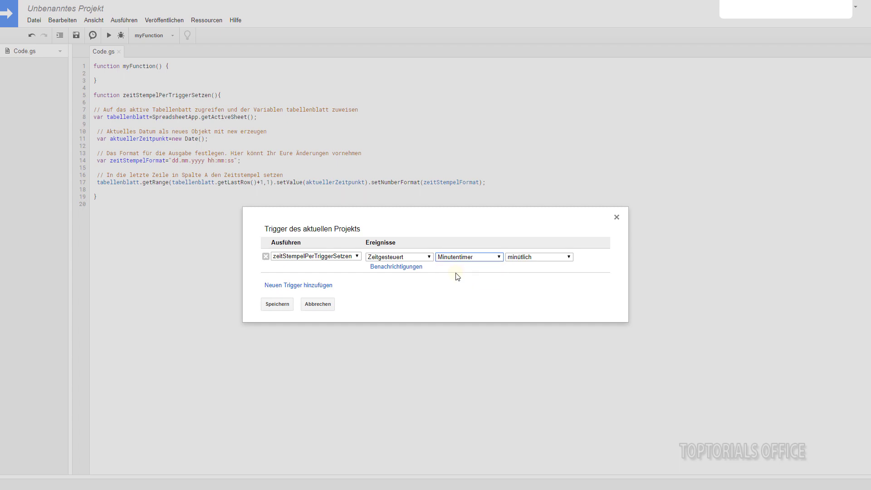
click(539, 257)
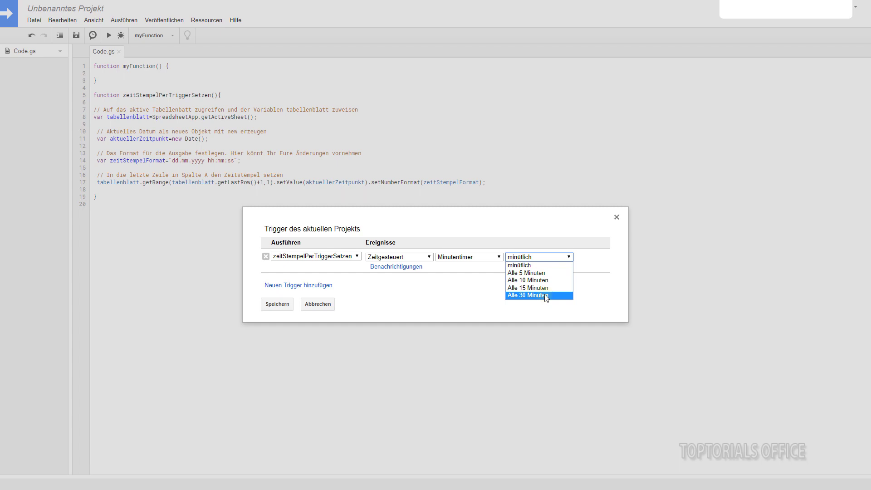
click(529, 266)
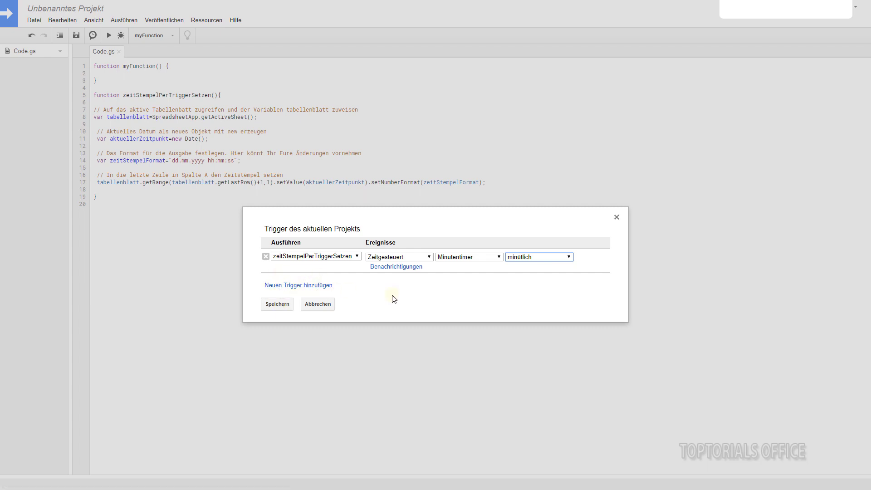
click(275, 305)
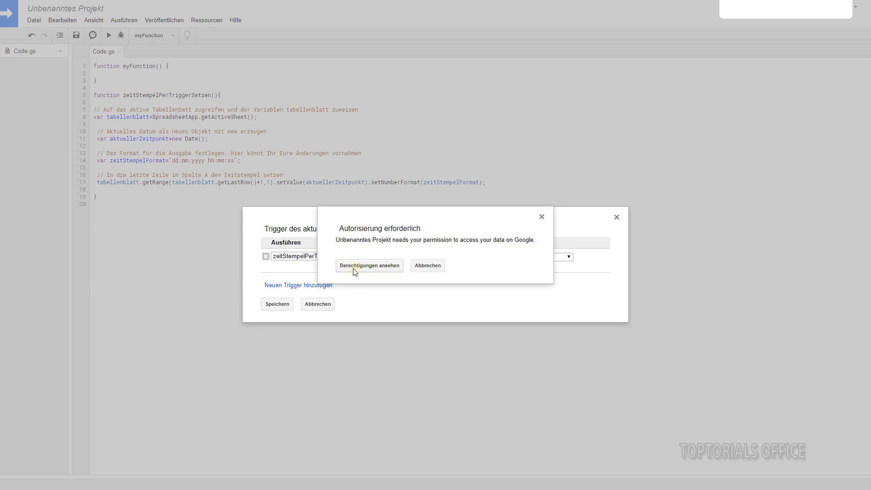
- Authorize Unbenanntes Projekt (unsicher) with the Google account via Erweitert and ZULASSEN
click(352, 268)
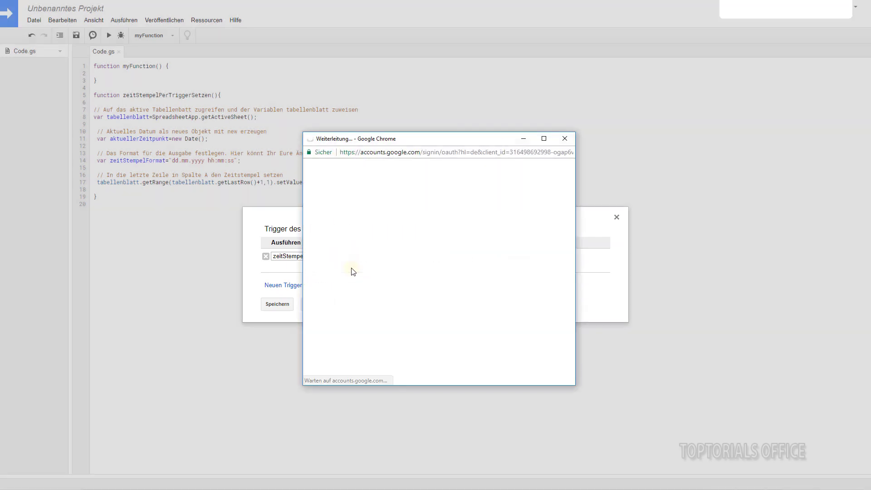
click(389, 253)
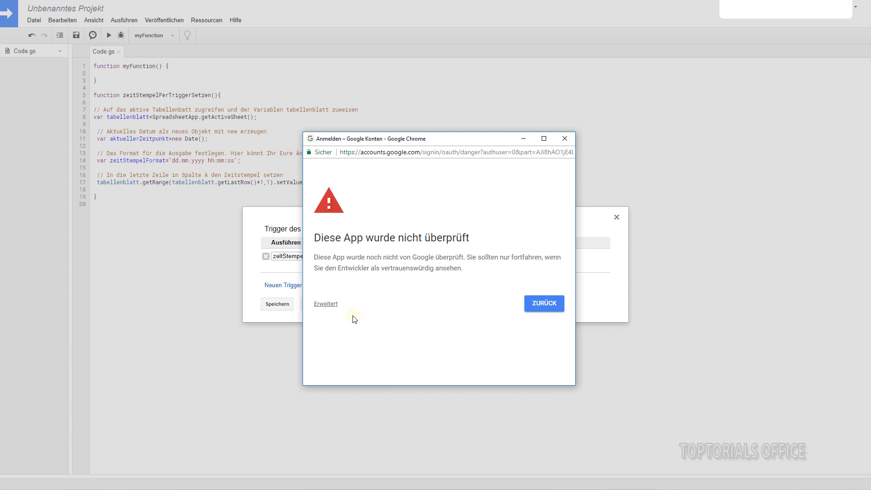
click(323, 304)
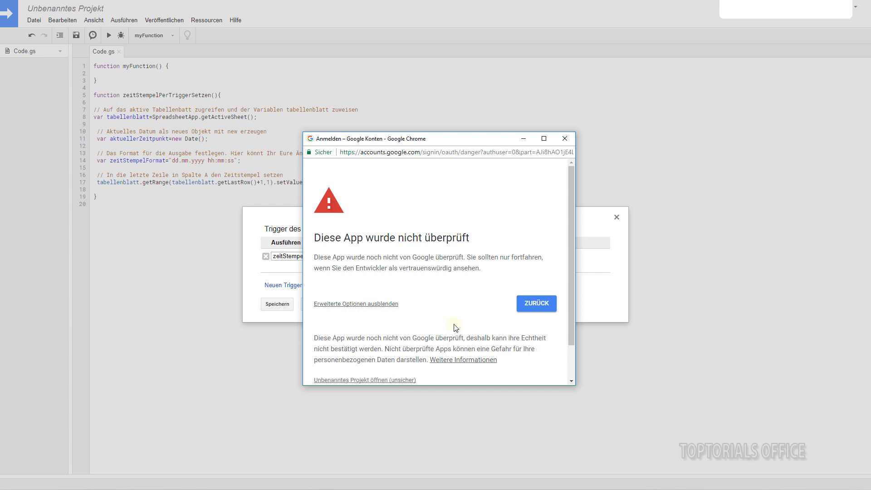
scroll(453, 329, down, 1)
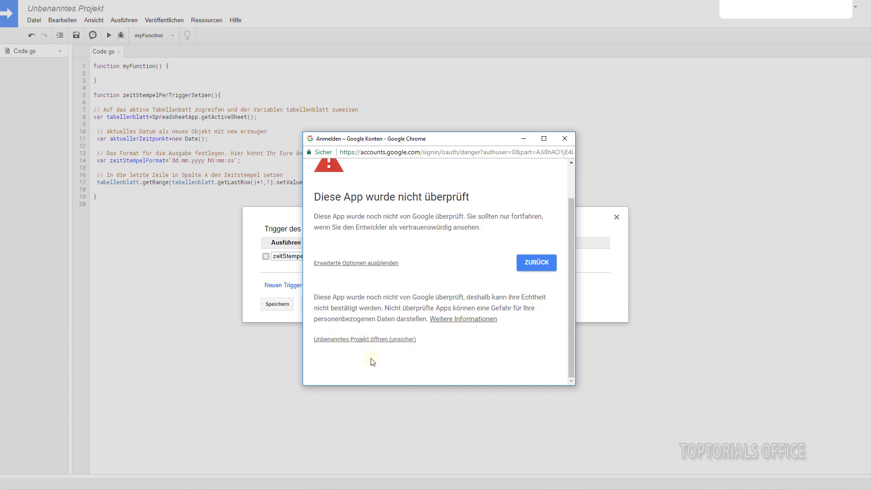
click(361, 340)
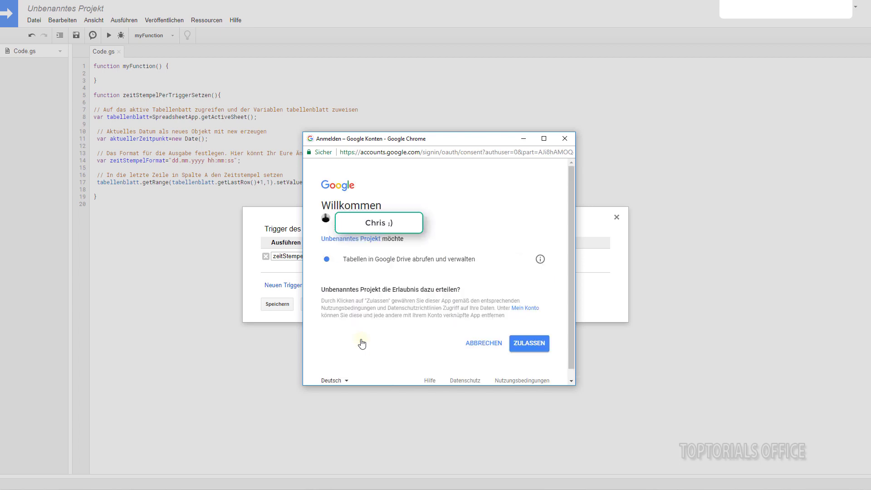
click(538, 350)
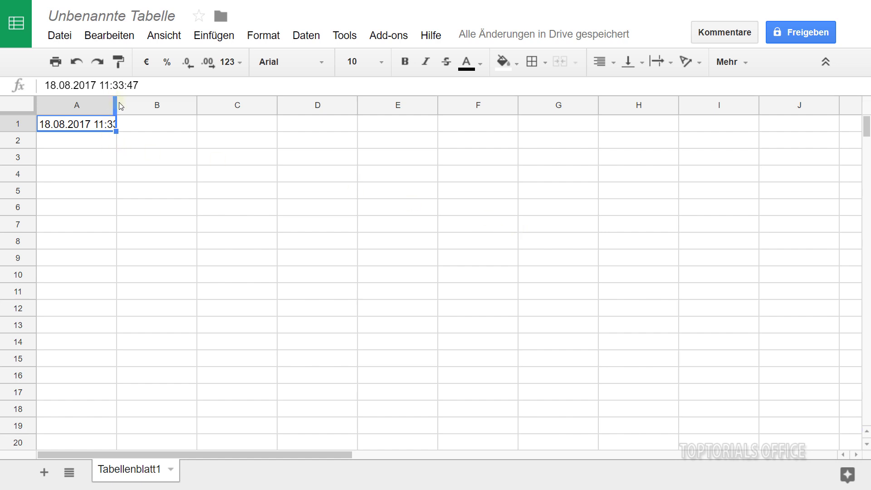
- Widen column A so the timestamp 18.08.2017 11:33:47 is fully visible
drag(116, 103, 151, 103)
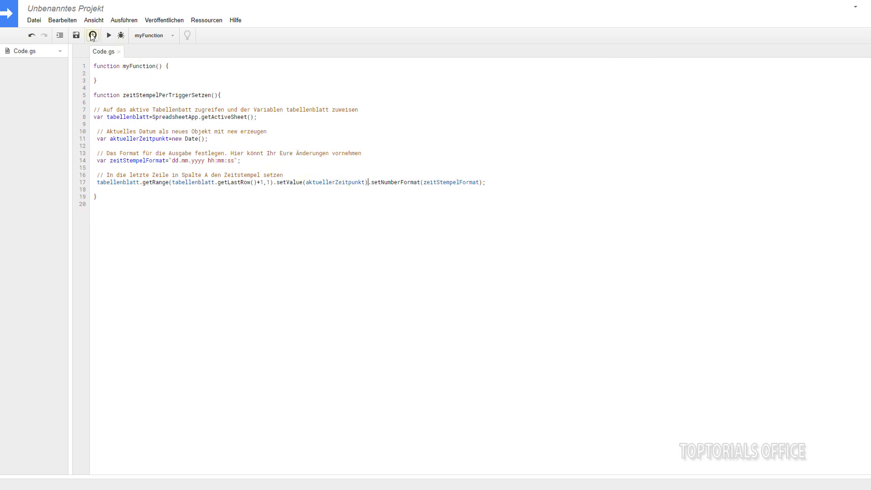
- Show Alle meine Trigger from the Bearbeiten menu
click(63, 20)
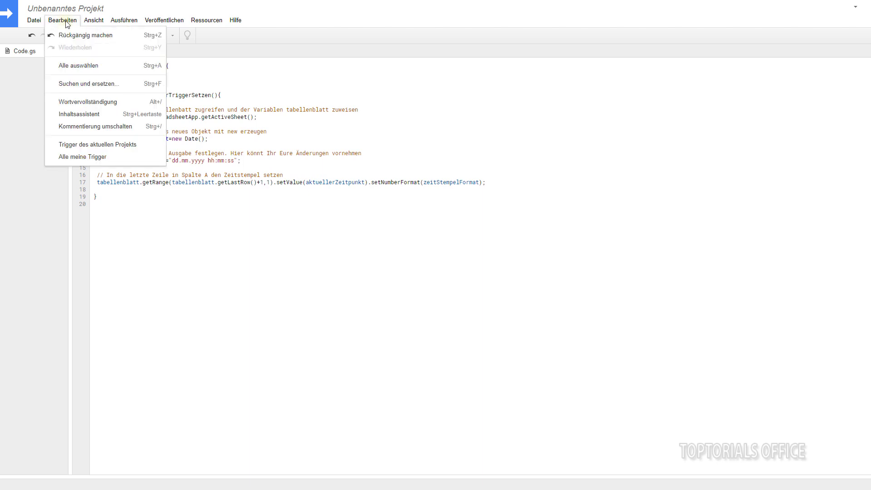
click(99, 158)
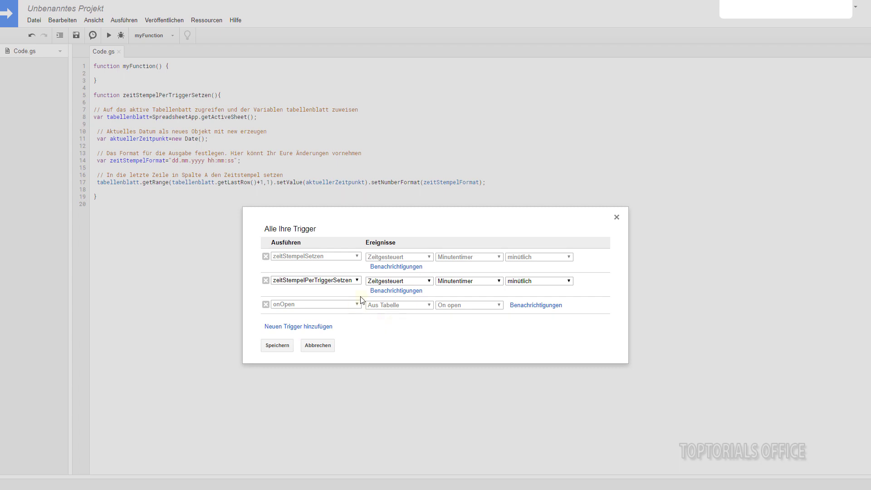
- Inspect the trigger's function and Benachrichtigungen settings, then cancel the trigger list unchanged
click(357, 280)
click(402, 292)
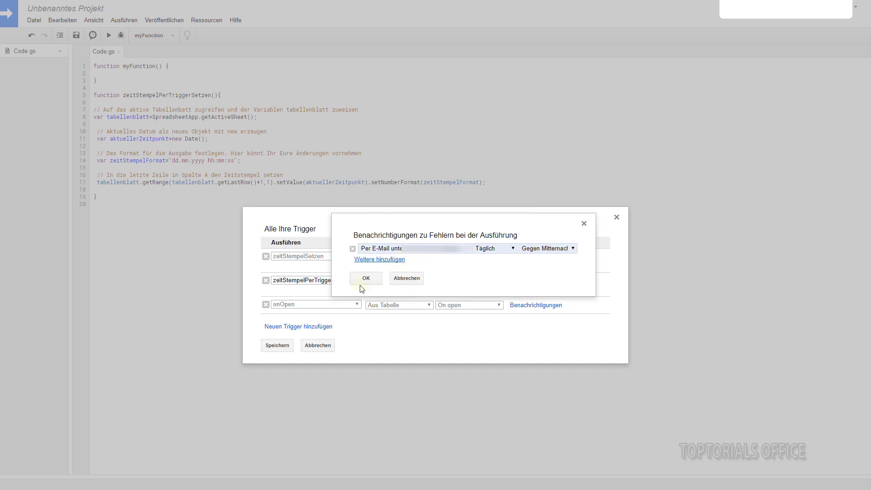
click(408, 280)
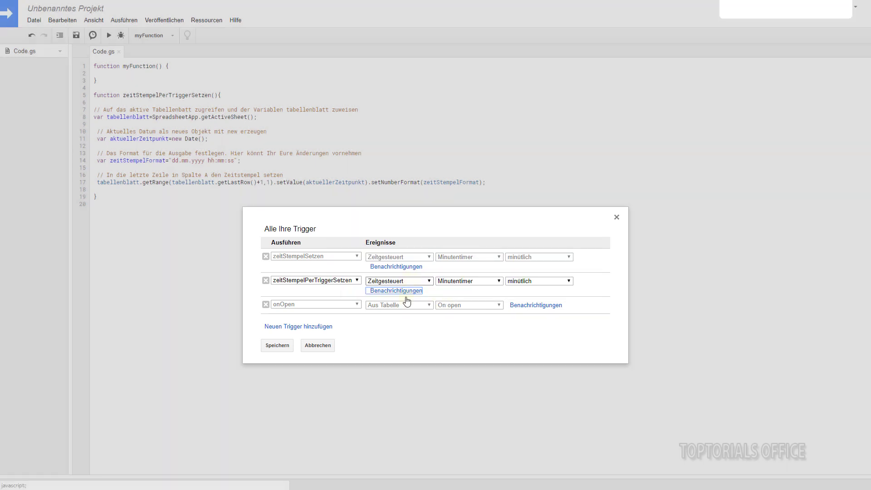
click(324, 349)
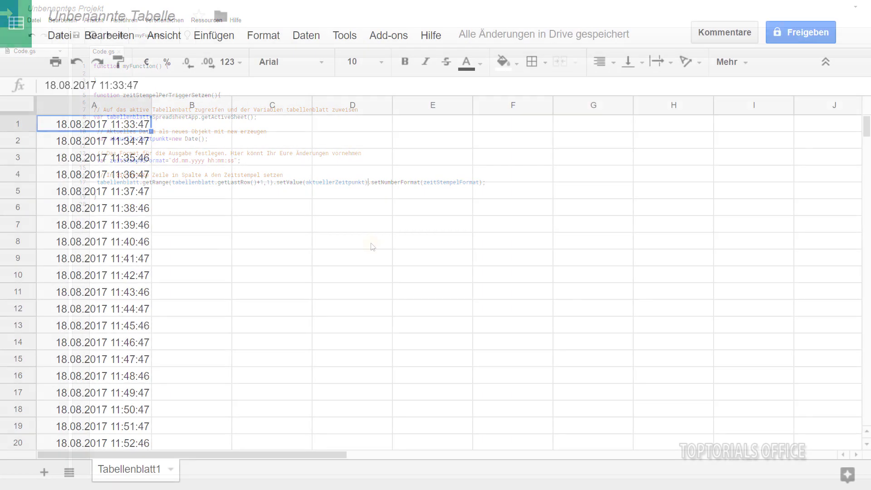